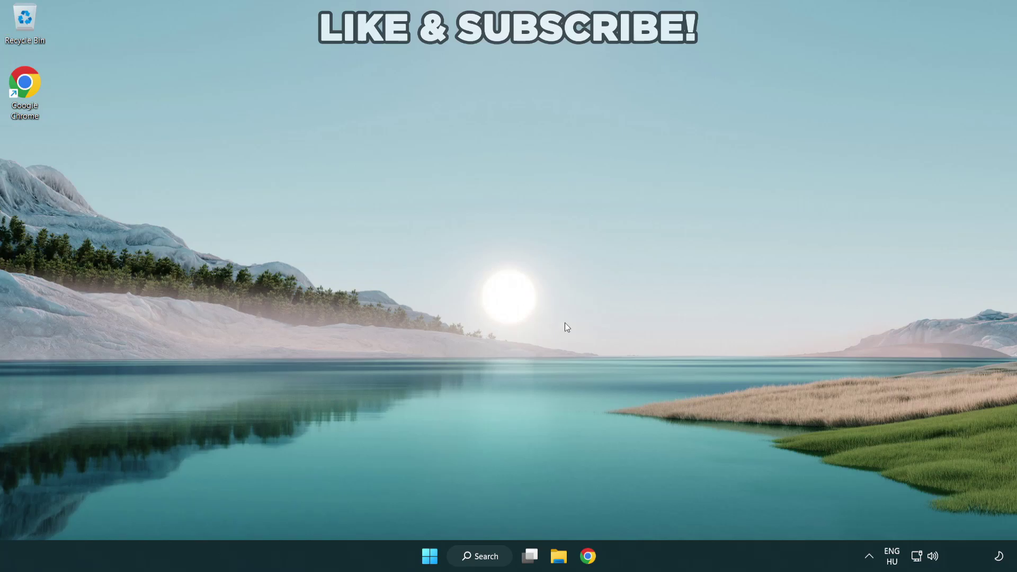
Step: Switch the audio output from CABLE Input to Speakers (High Definition Audio Device) in Quick Settings
click(933, 557)
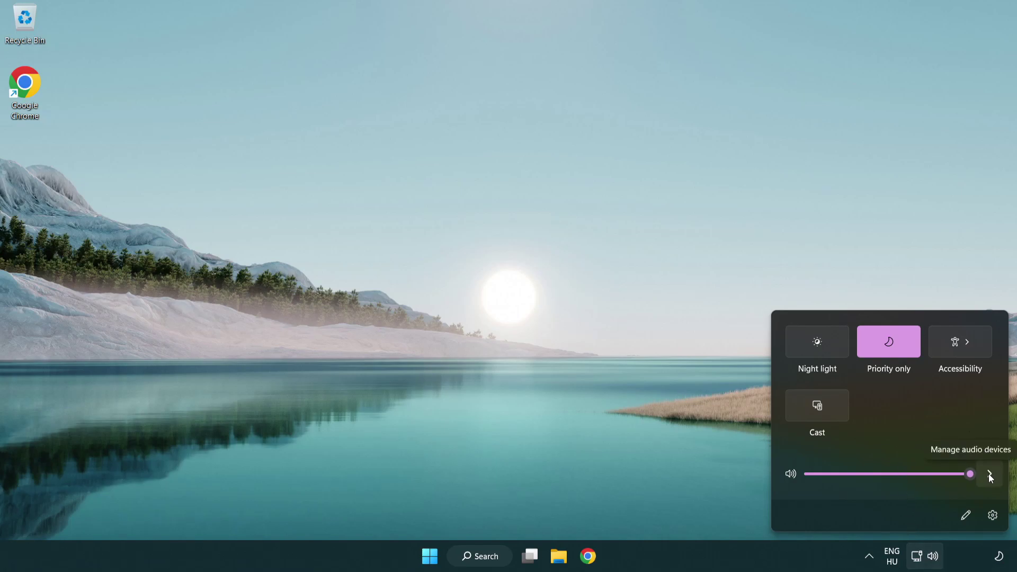
click(990, 476)
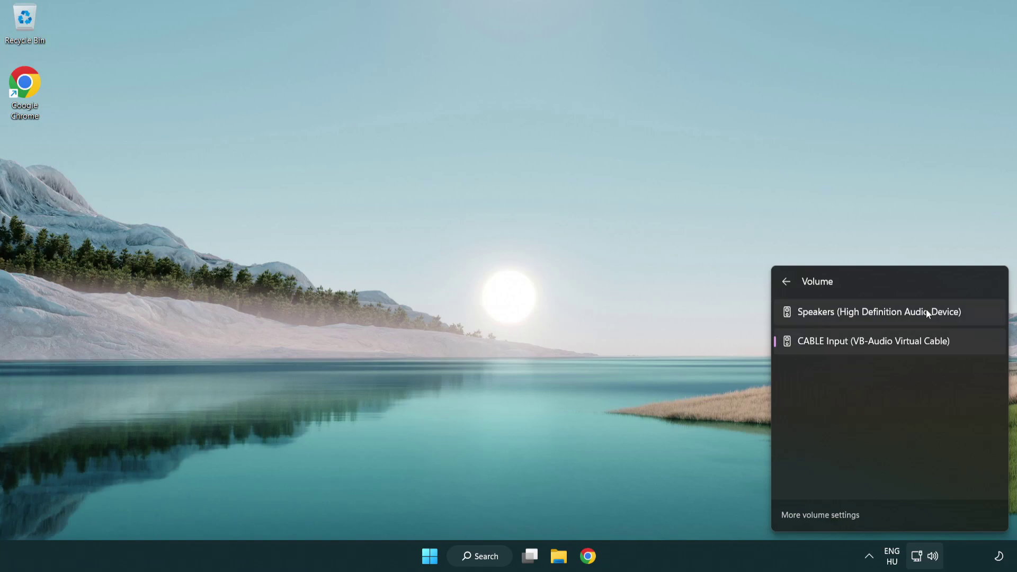
click(976, 316)
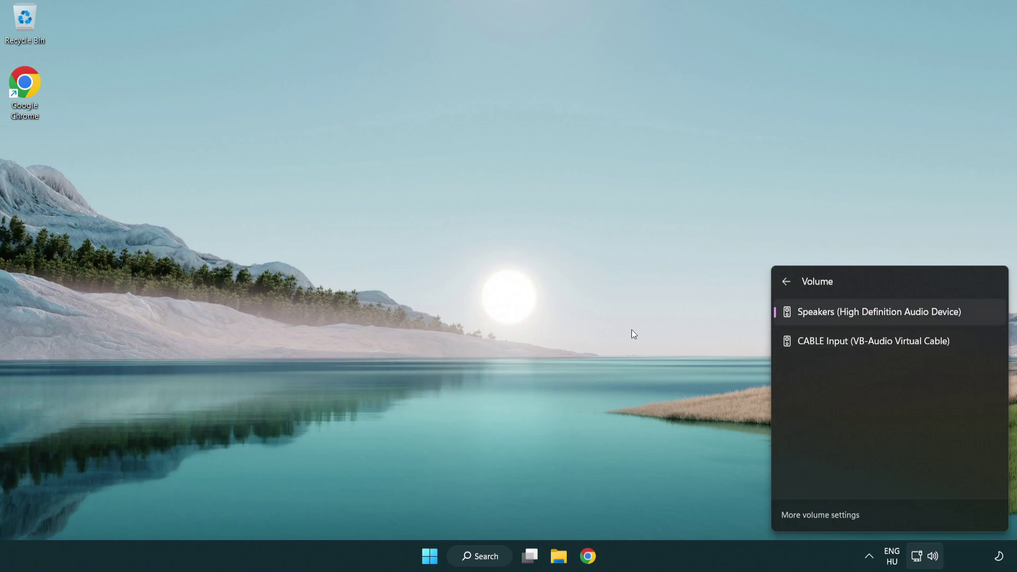
click(534, 304)
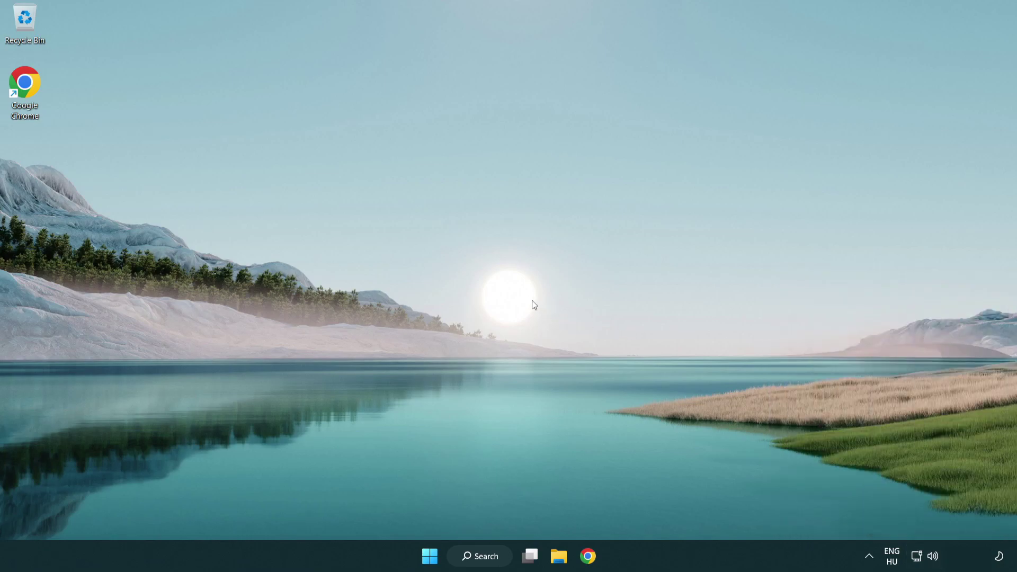
Step: Reset sound devices and app volumes to recommended defaults in the Volume mixer, then close Settings
right_click(934, 558)
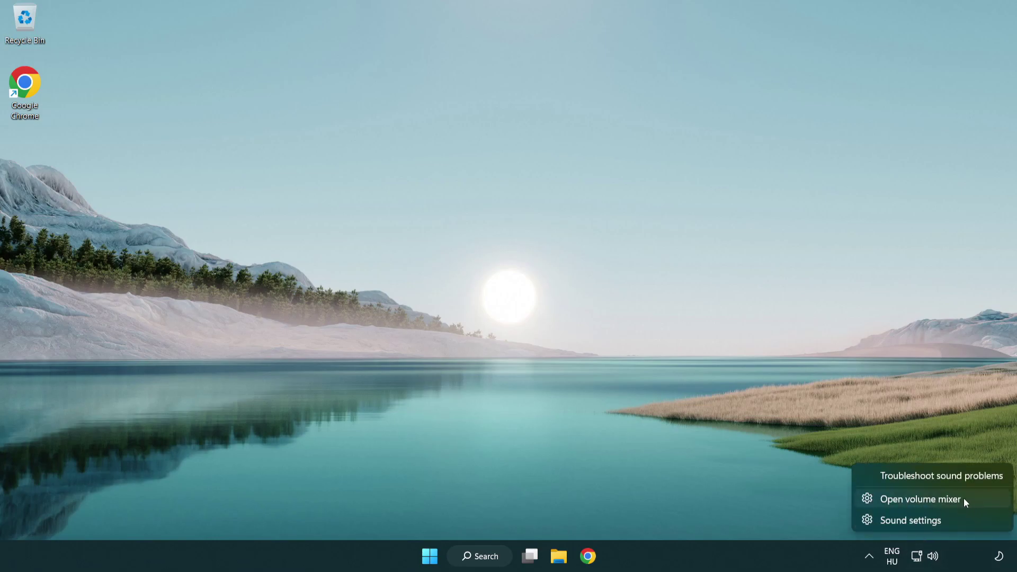
click(981, 499)
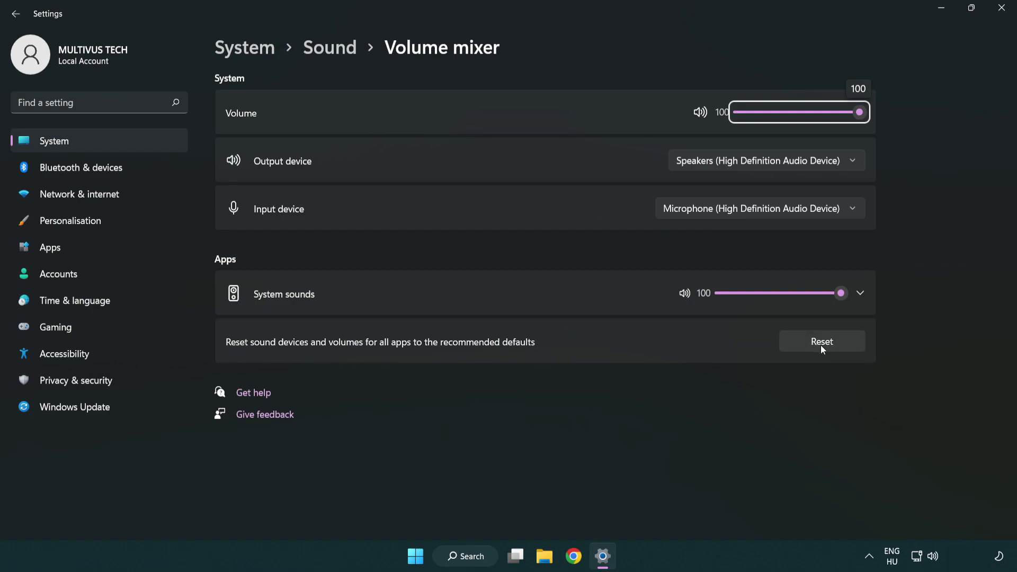
click(850, 345)
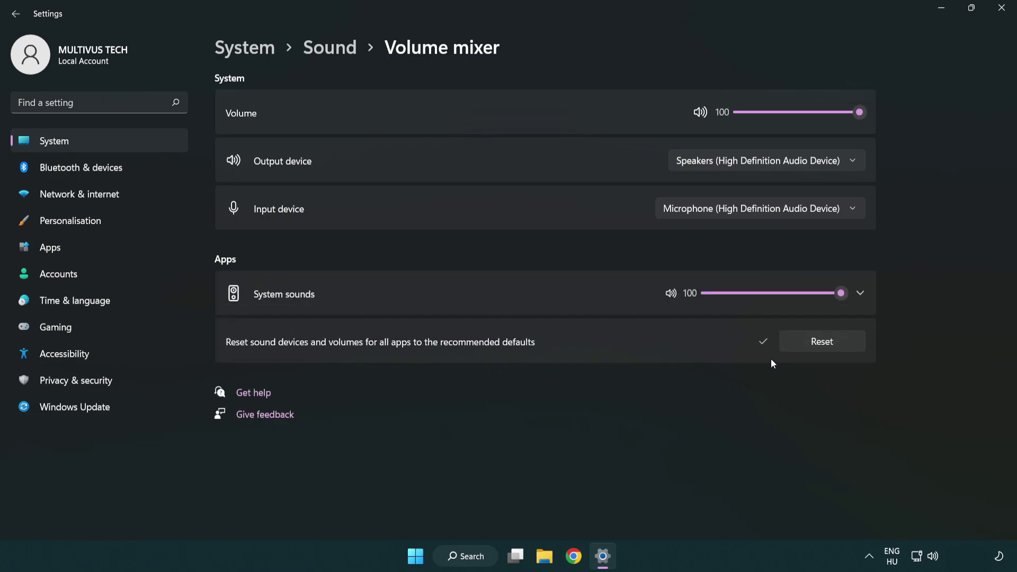
click(1003, 8)
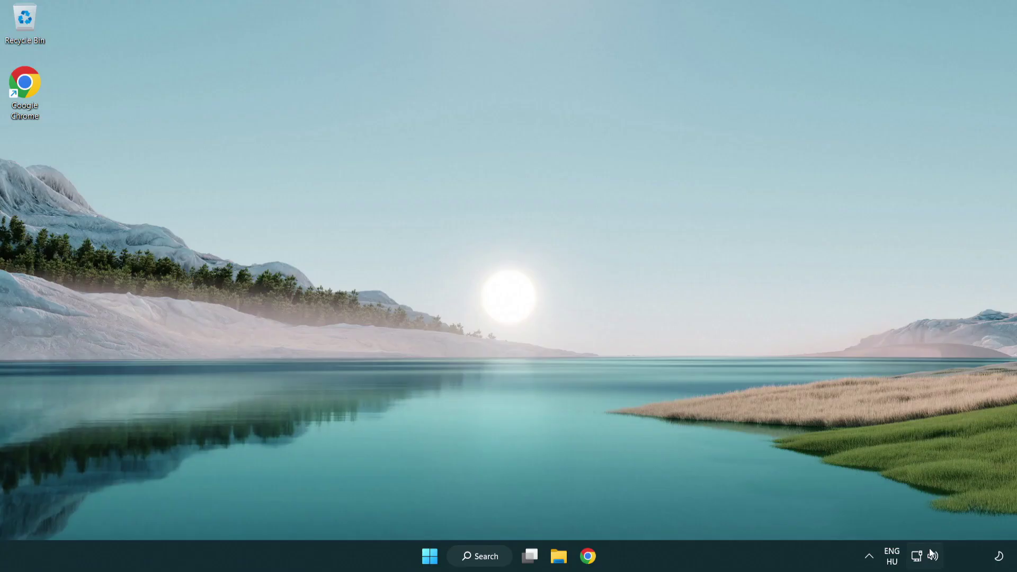
Step: Open Sound settings, keep output volume at 100, and scroll down to the Advanced options
right_click(933, 557)
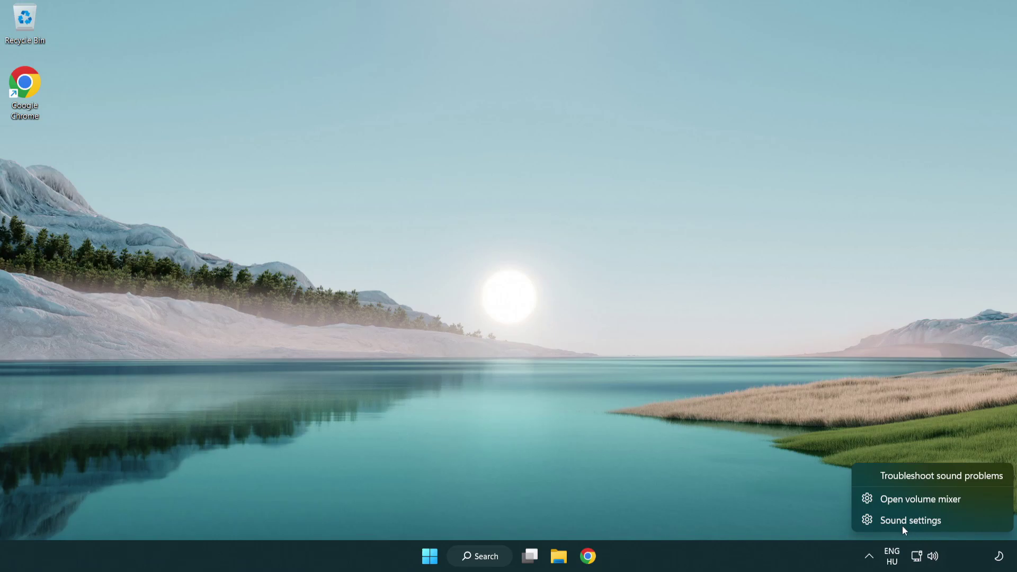
click(973, 524)
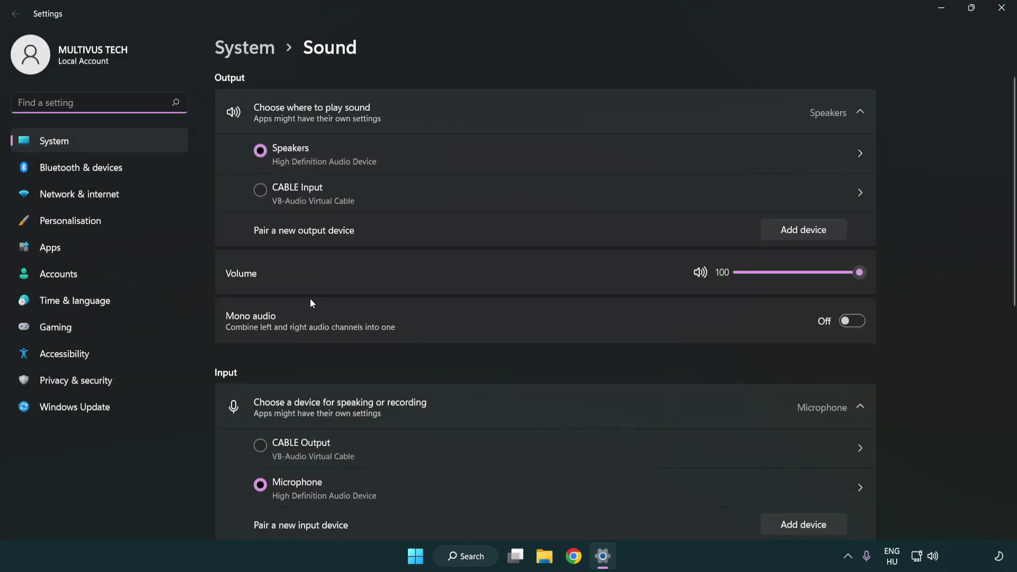
drag(819, 276, 908, 271)
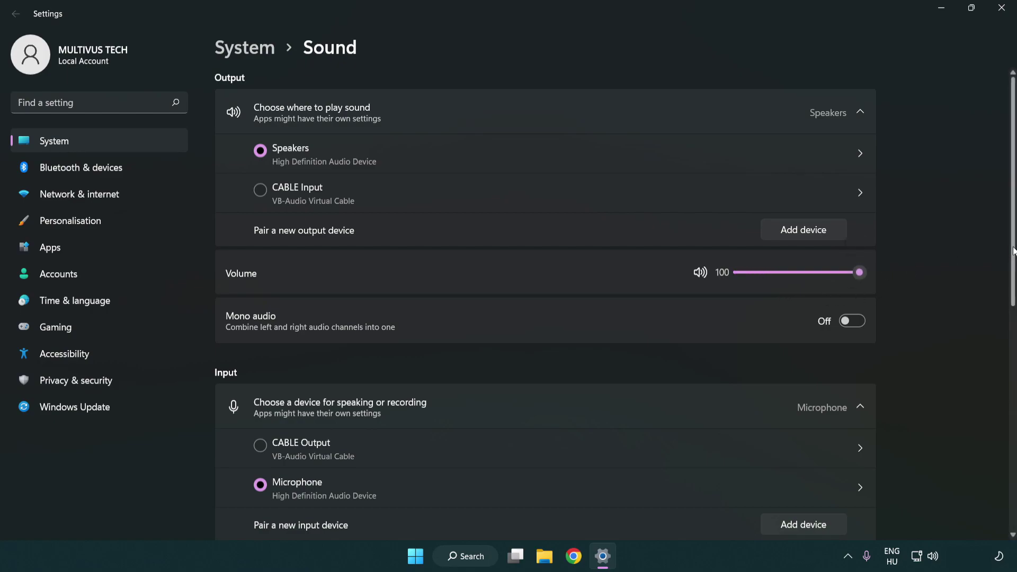
scroll(1014, 252, down, 5)
scroll(1013, 276, down, 2)
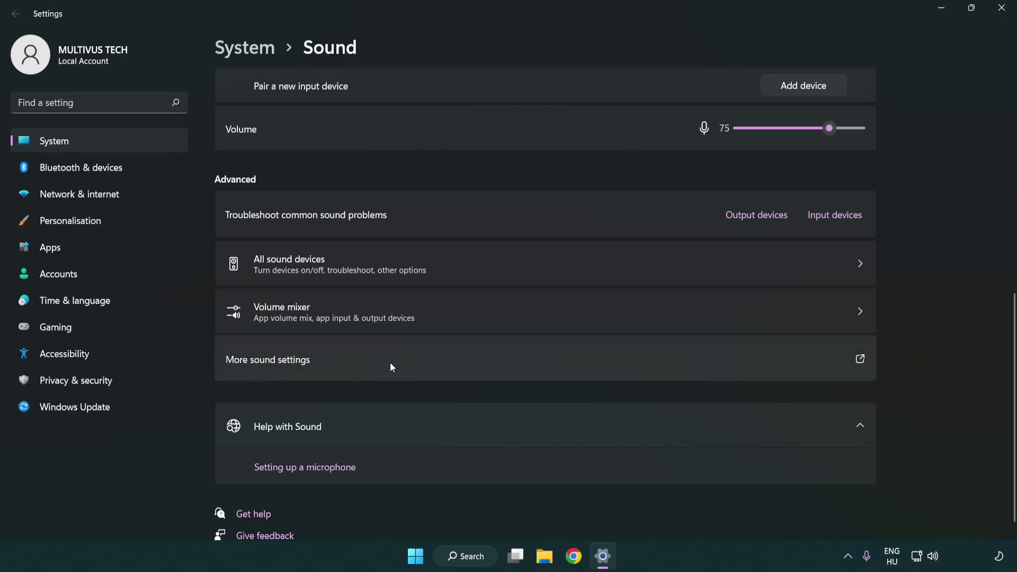
Step: Disable the CABLE Input playback device in the classic Sound control panel
click(391, 364)
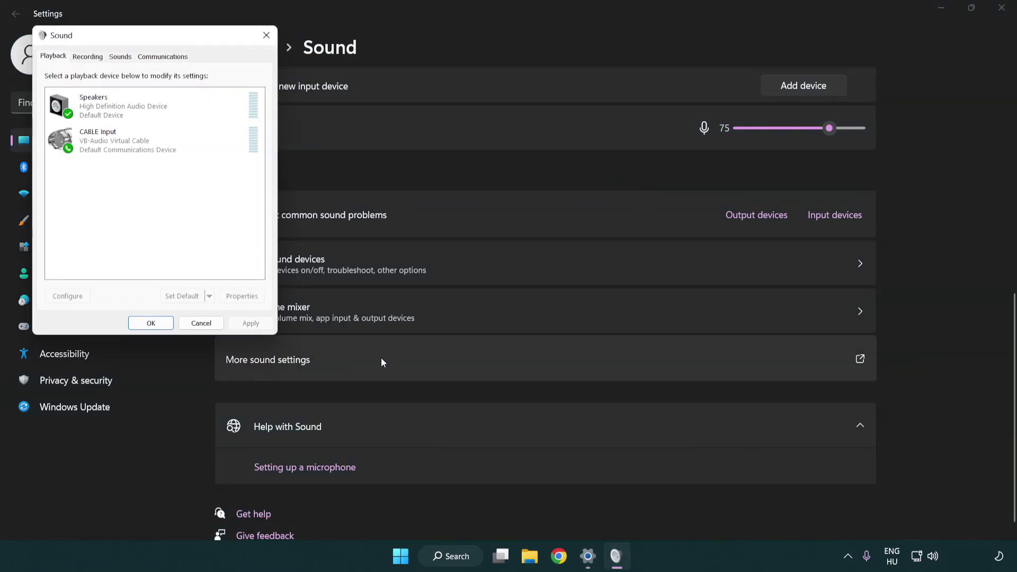
drag(181, 41, 524, 137)
click(488, 244)
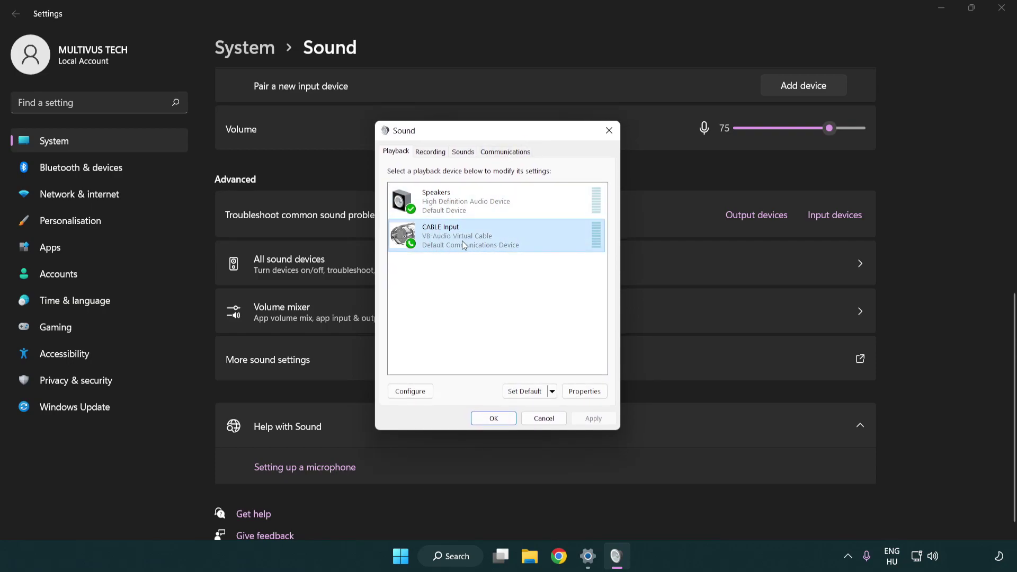
right_click(463, 245)
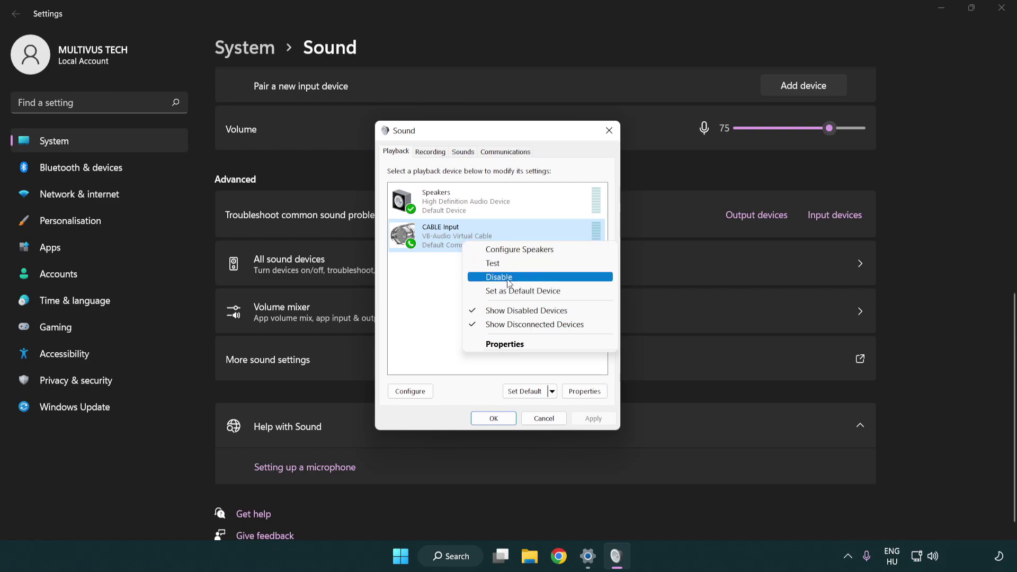
click(526, 278)
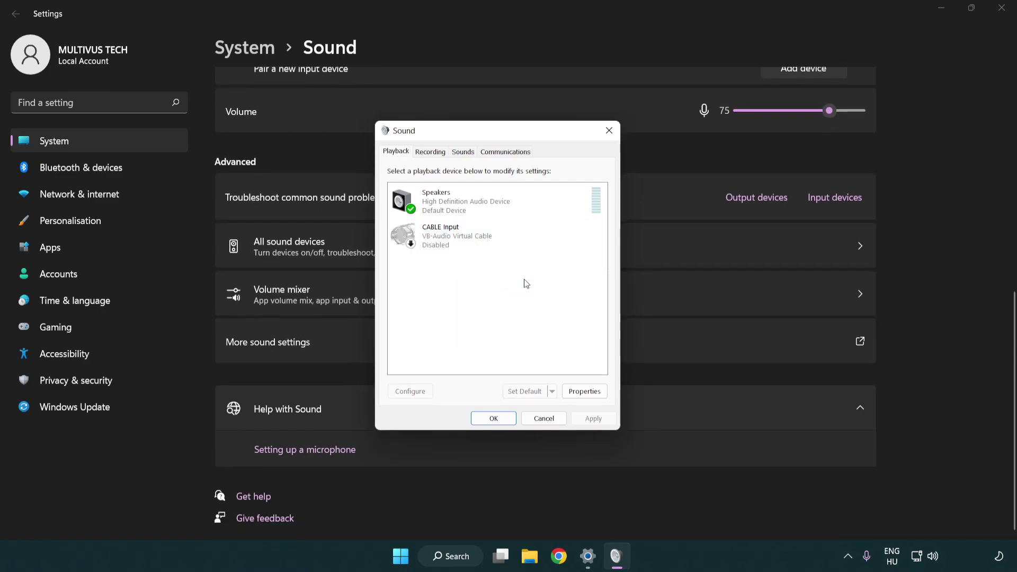
click(502, 210)
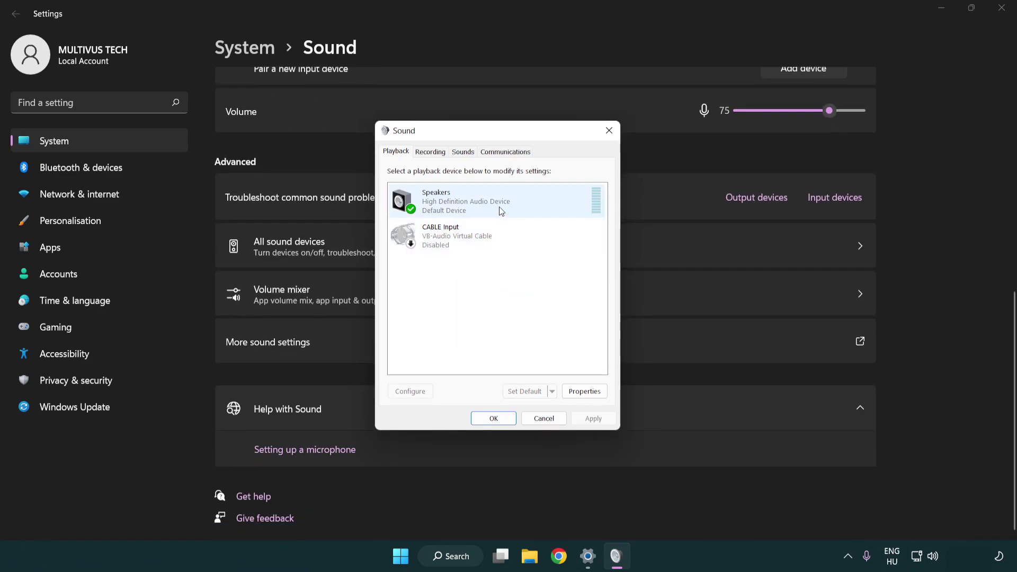
right_click(517, 203)
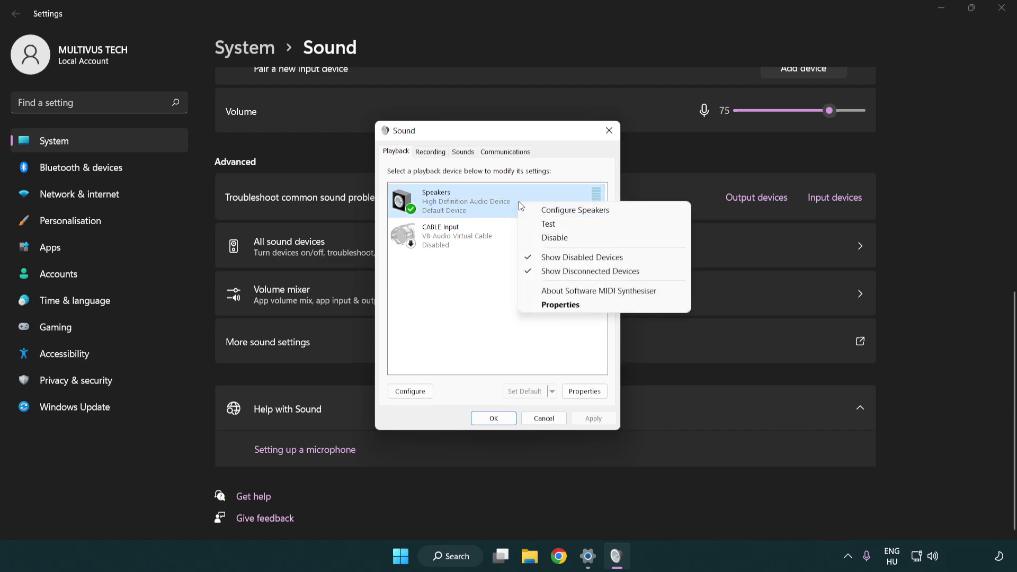
Step: Configure the Speakers as 7.1 Surround with full-range front and surround speakers
click(560, 212)
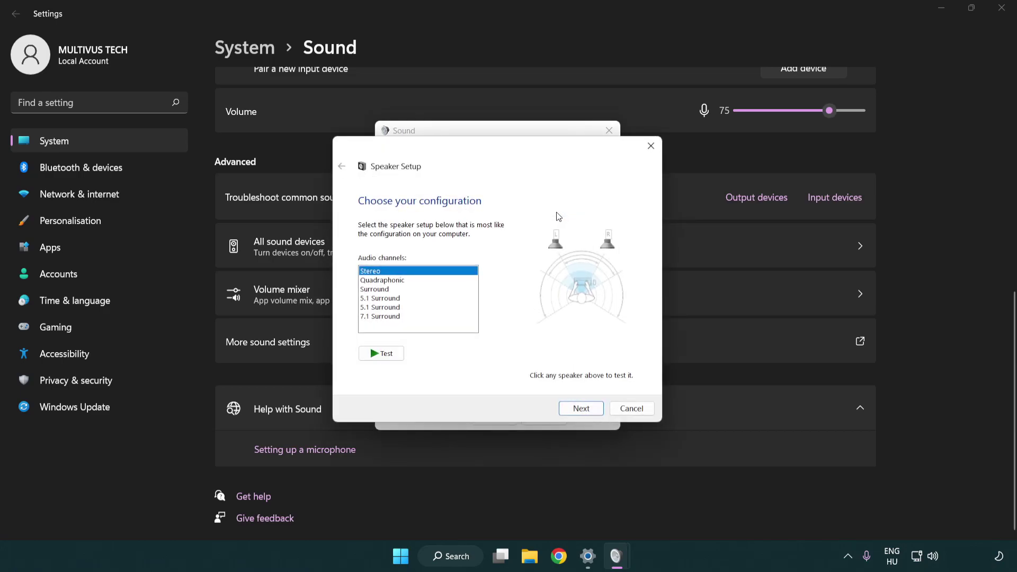
click(405, 299)
click(403, 317)
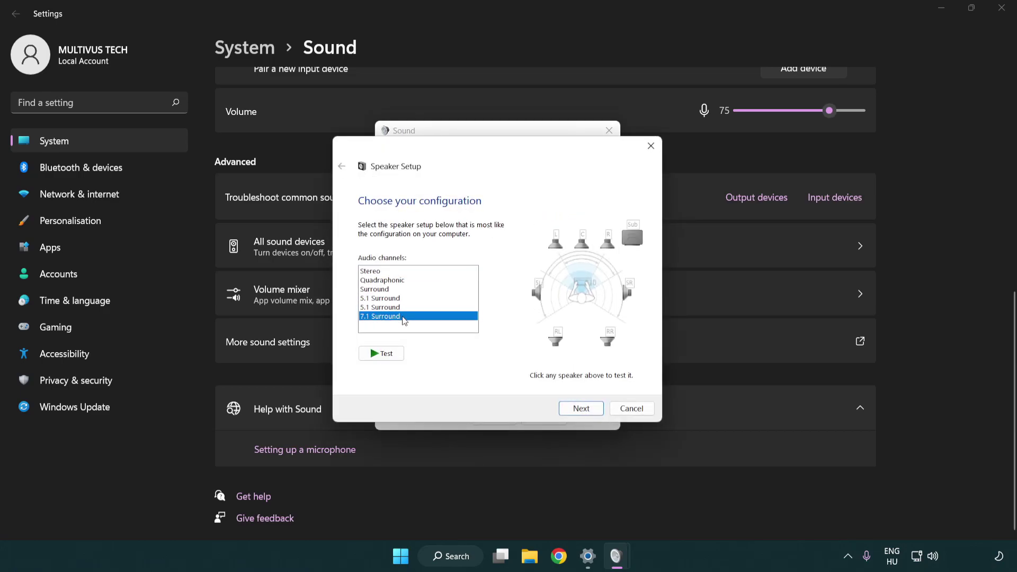
click(581, 409)
click(578, 409)
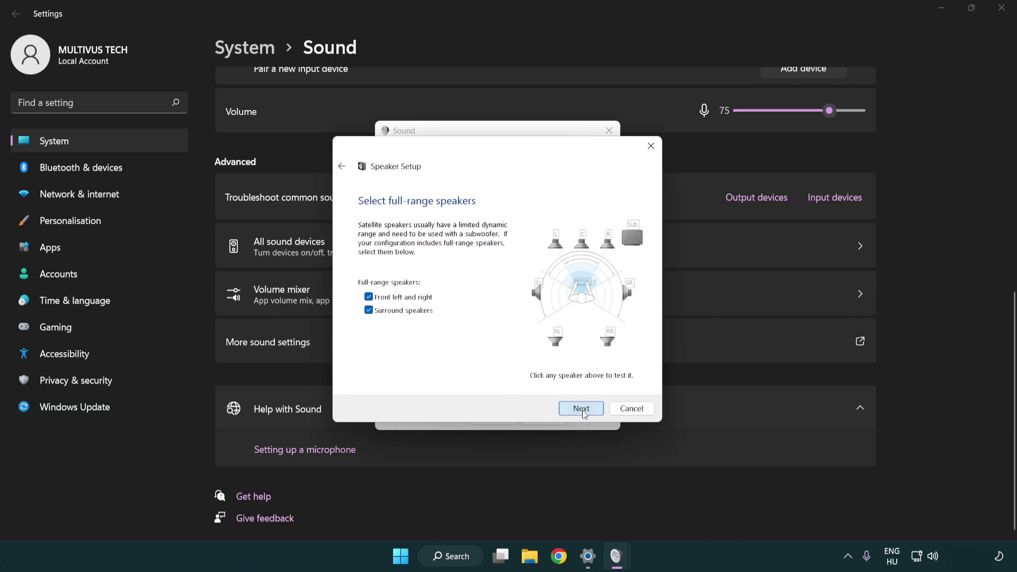
click(569, 406)
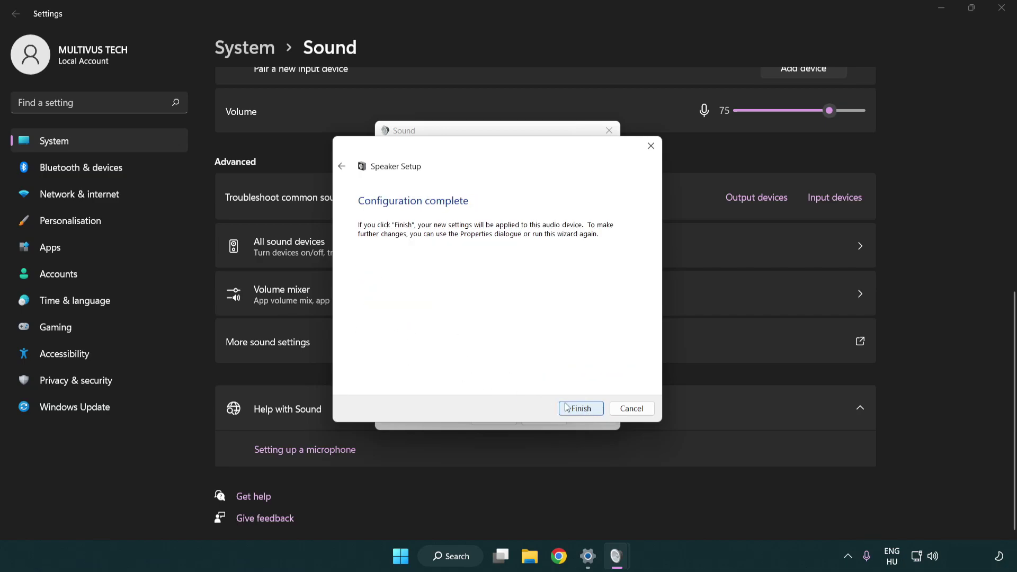
click(565, 408)
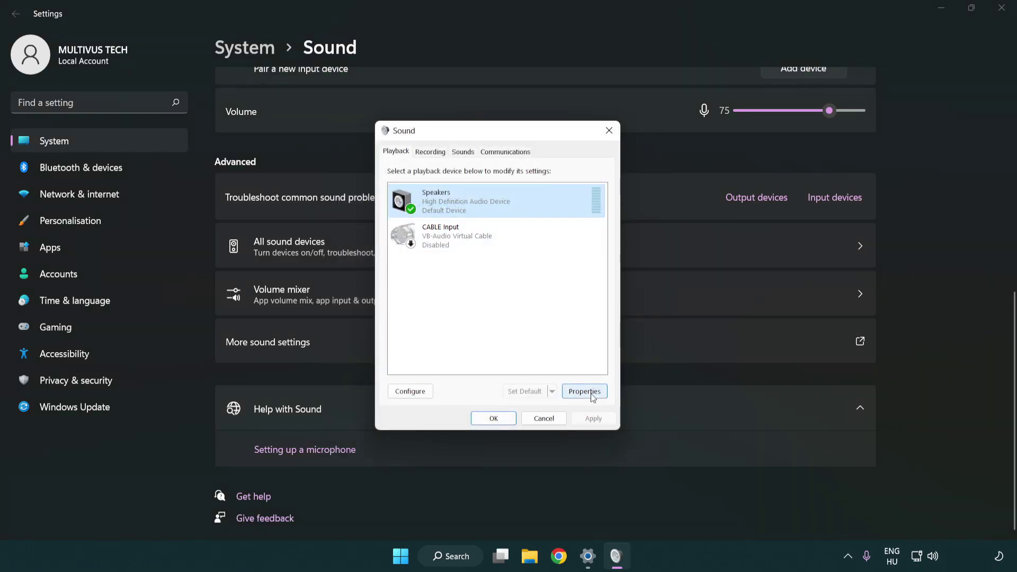
Step: Tick Disable all enhancements on the Speakers Properties Enhancements tab
click(584, 392)
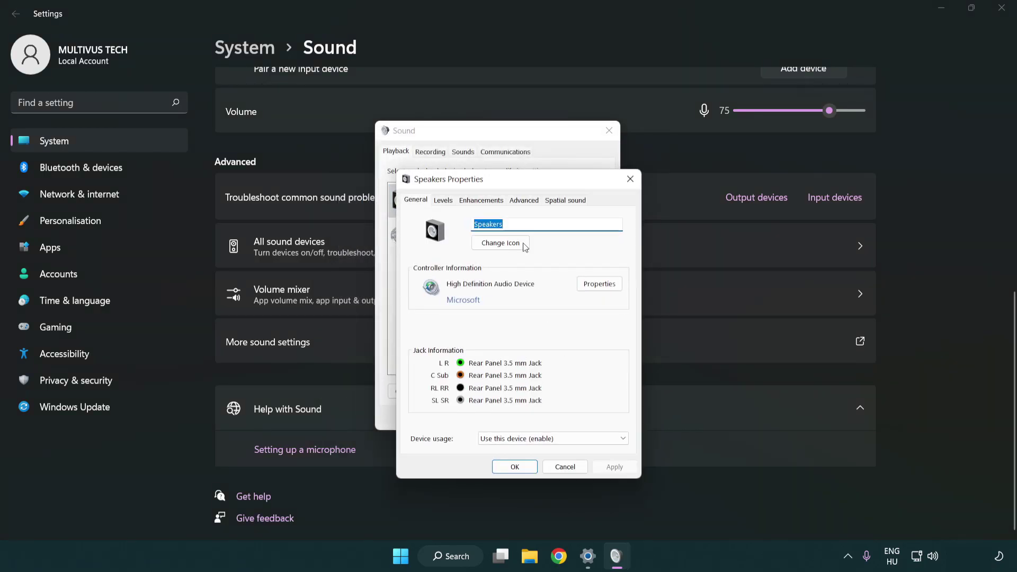
drag(514, 183, 498, 139)
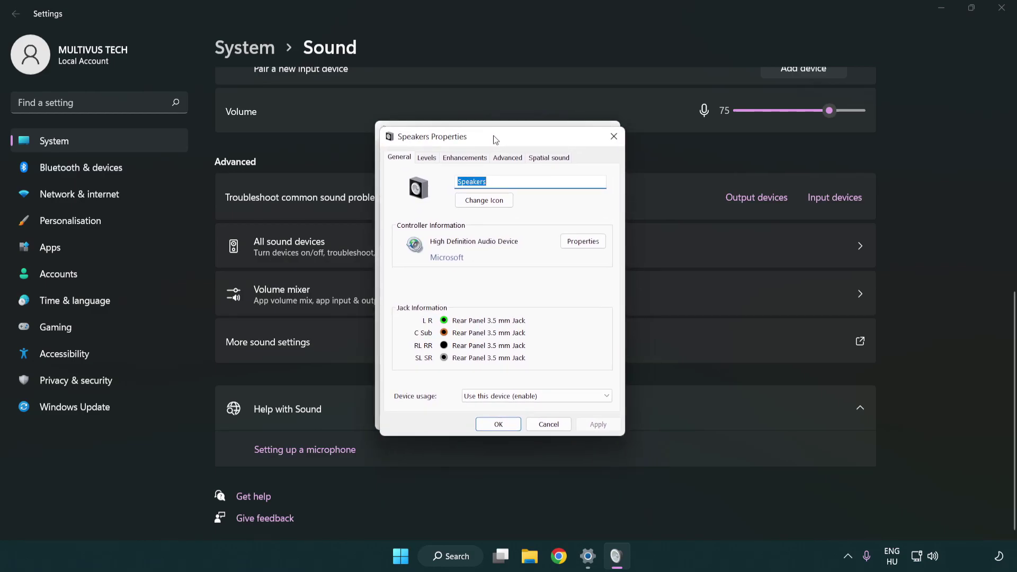
click(465, 157)
click(401, 212)
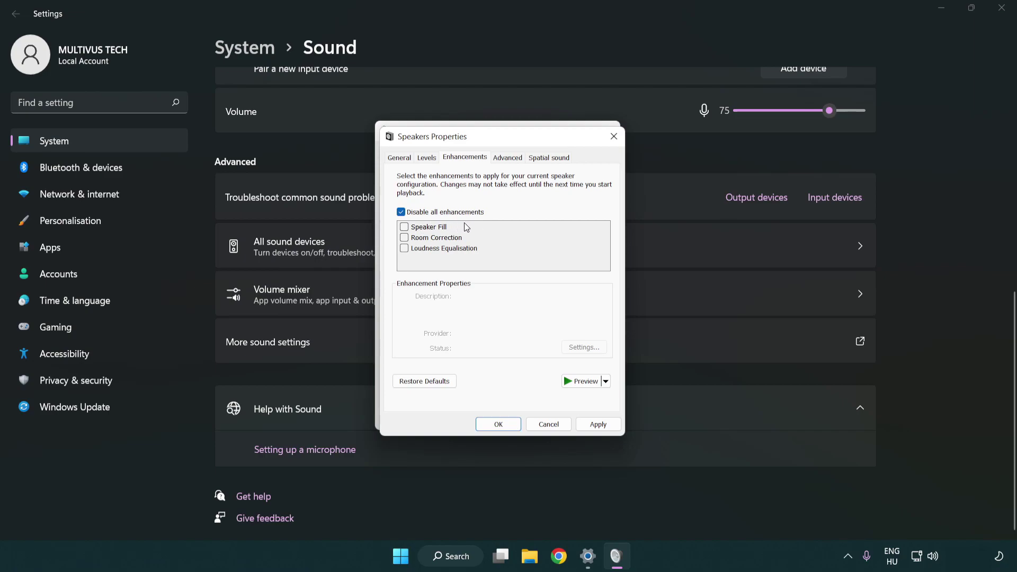
Step: Set the Speakers default format to 16 bit, 48000 Hz (DVD Quality), apply, and close both dialogs
click(509, 159)
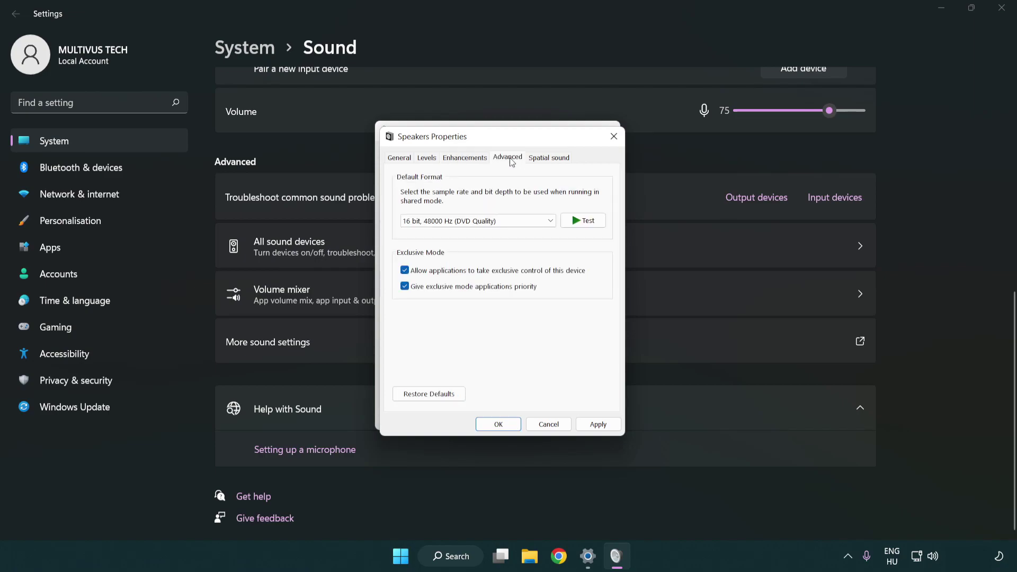
click(450, 221)
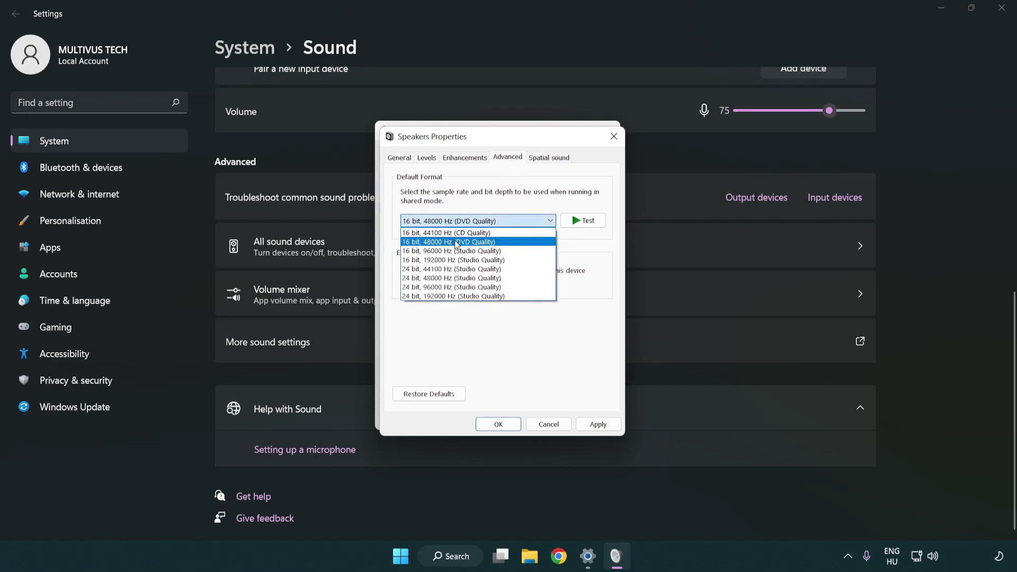
click(457, 242)
click(597, 425)
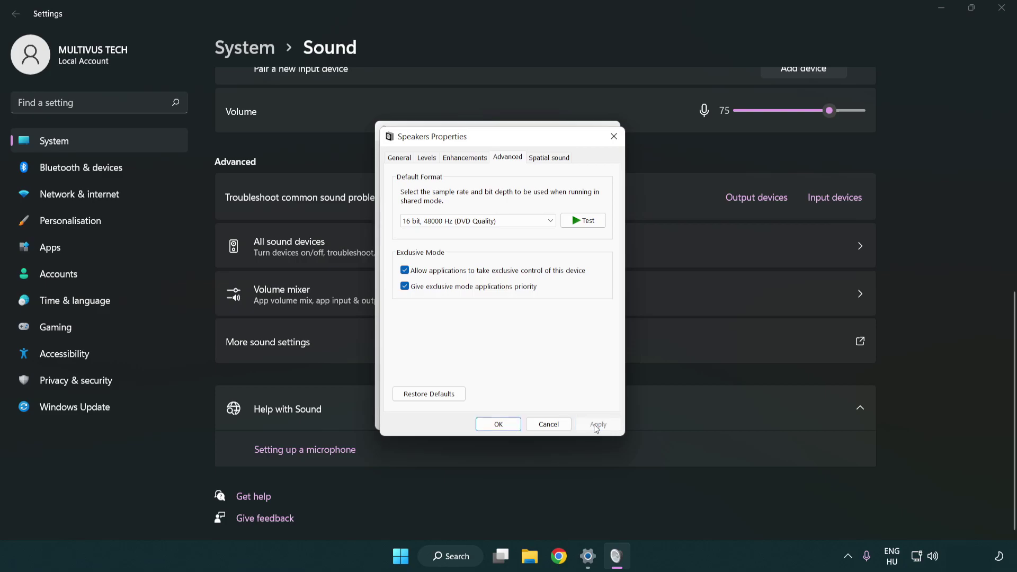
click(500, 425)
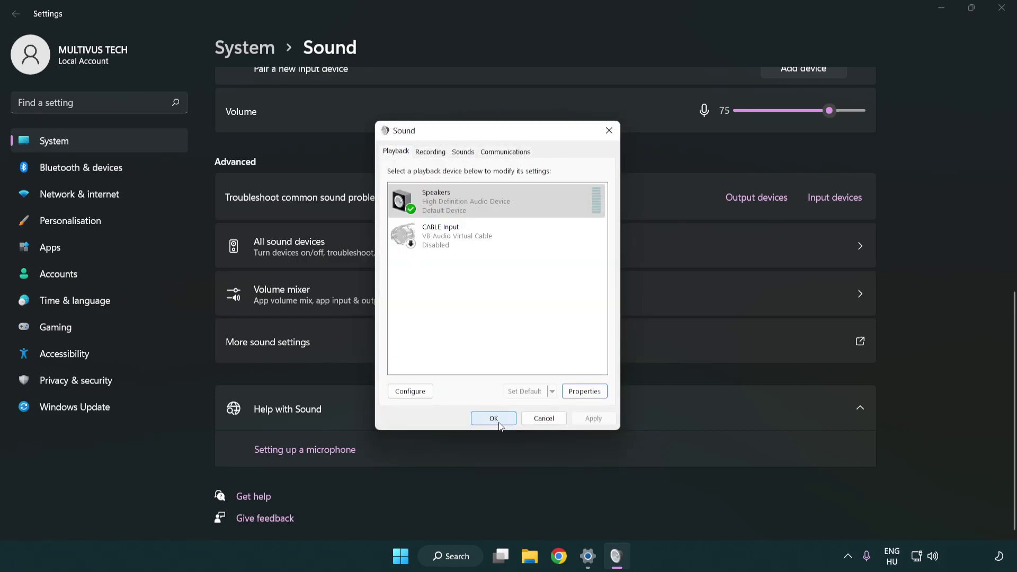
click(495, 422)
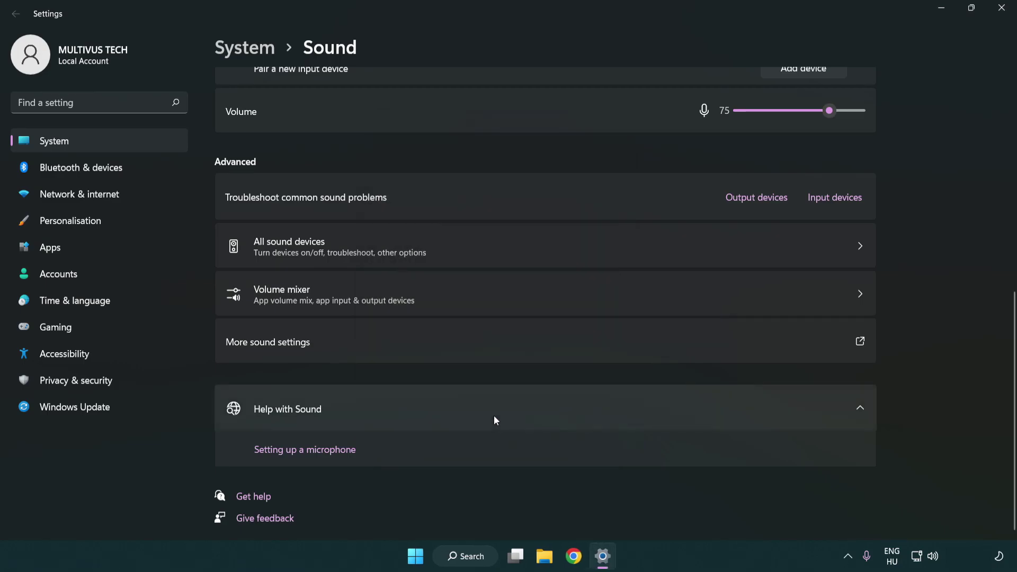
Step: Close the Settings window, then open the Start menu's power options
click(1001, 19)
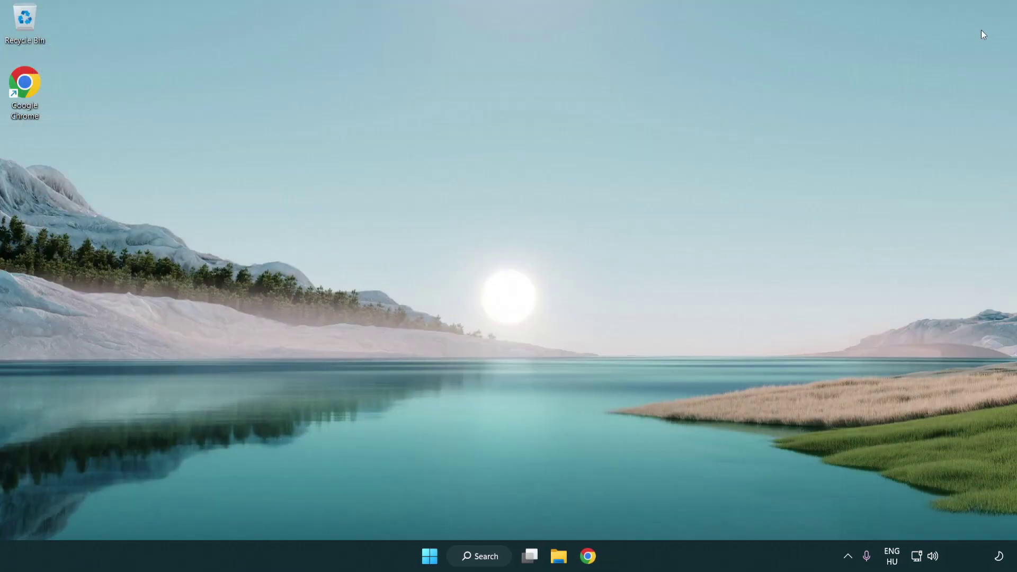
click(432, 563)
click(676, 513)
Step: Search for 'device manager' and launch Device Manager from the results
click(491, 565)
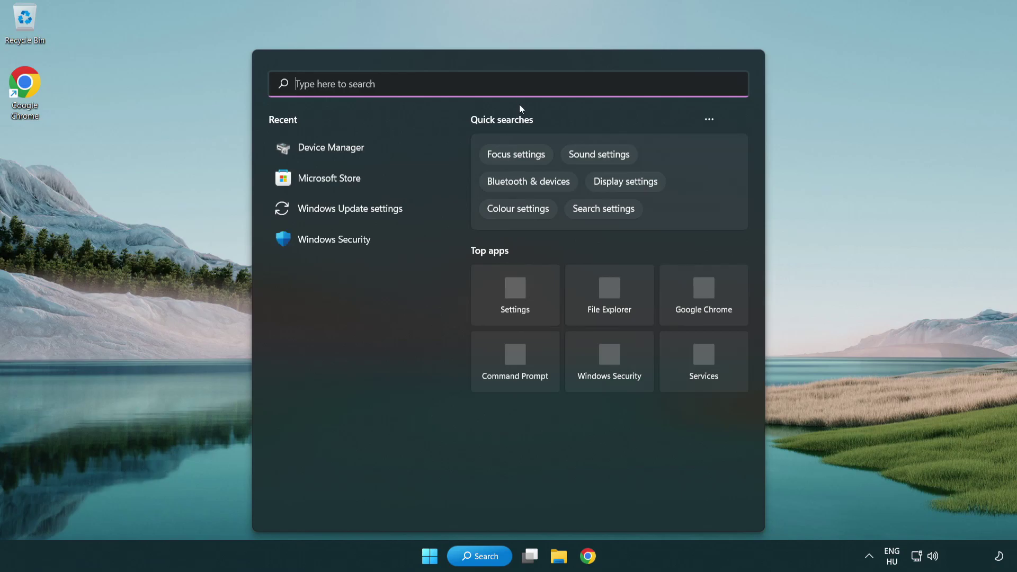
text(device manager)
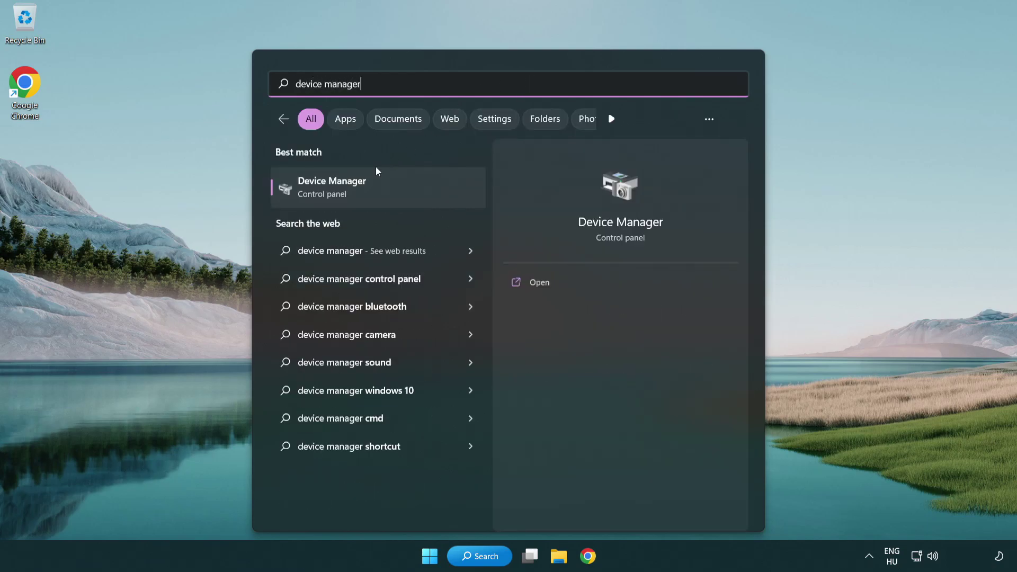
click(417, 192)
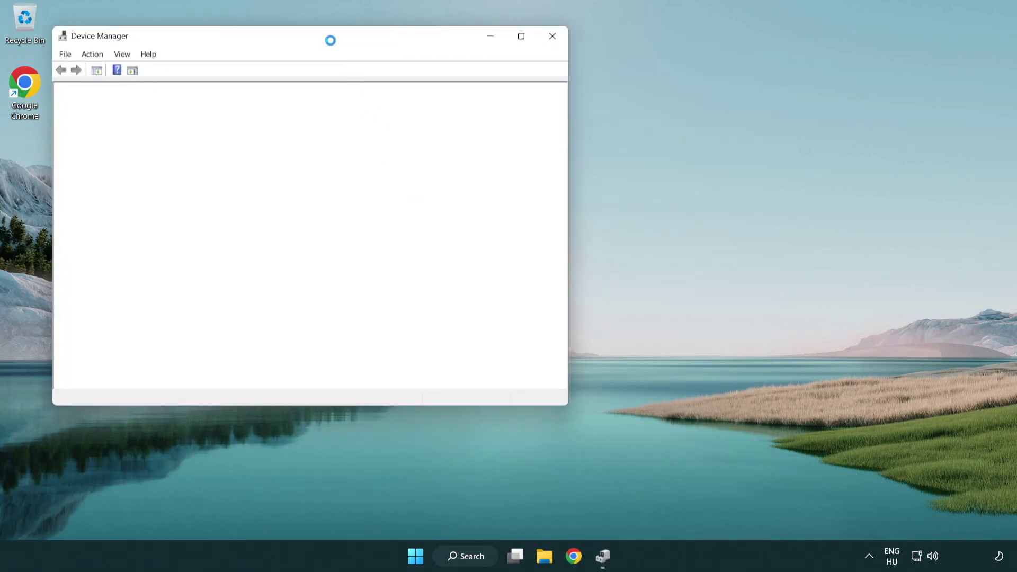
Step: Expand Sound, video and game controllers and bring up the High Definition Audio Device's actions
drag(322, 34, 512, 94)
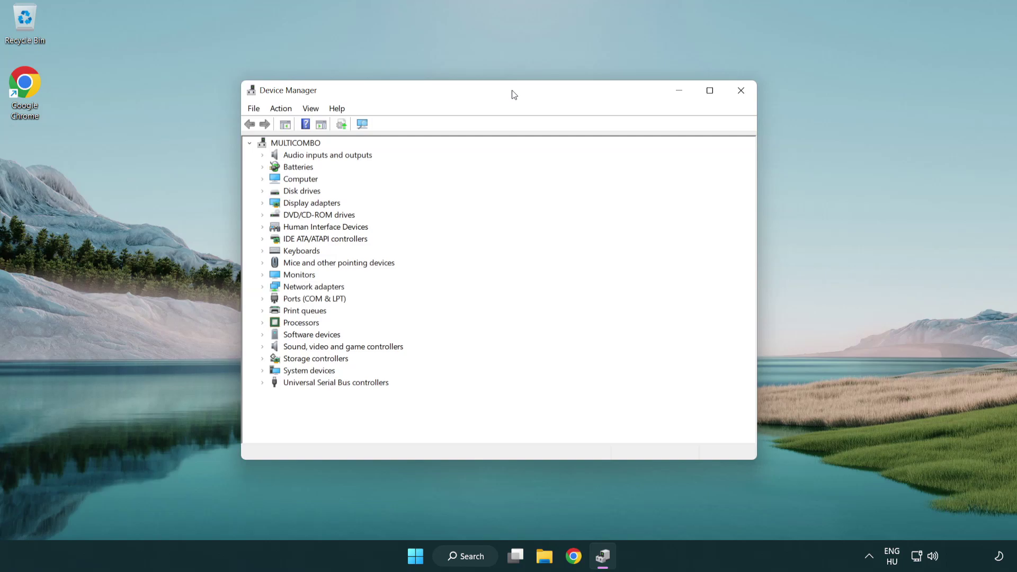
click(296, 347)
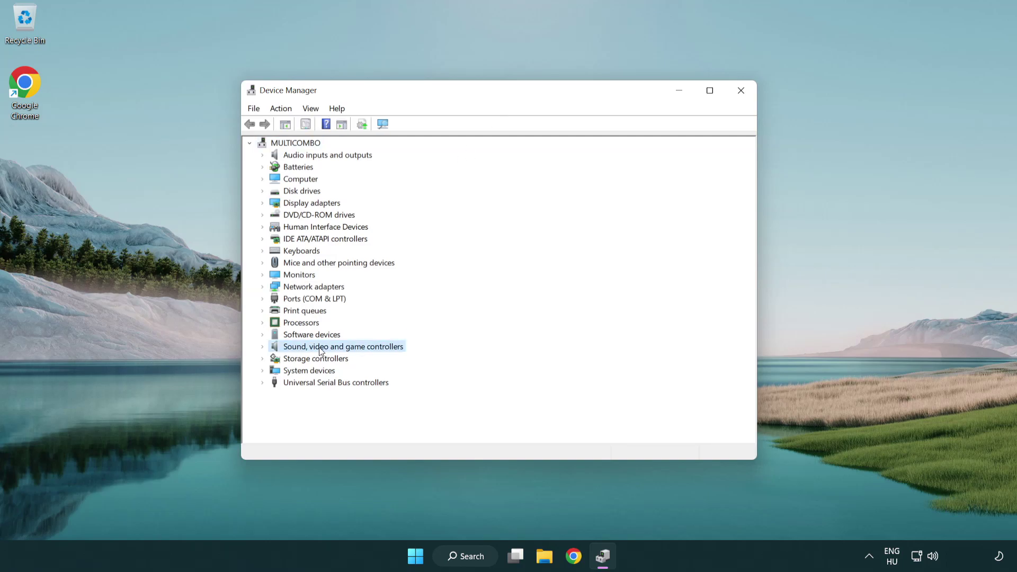
click(262, 347)
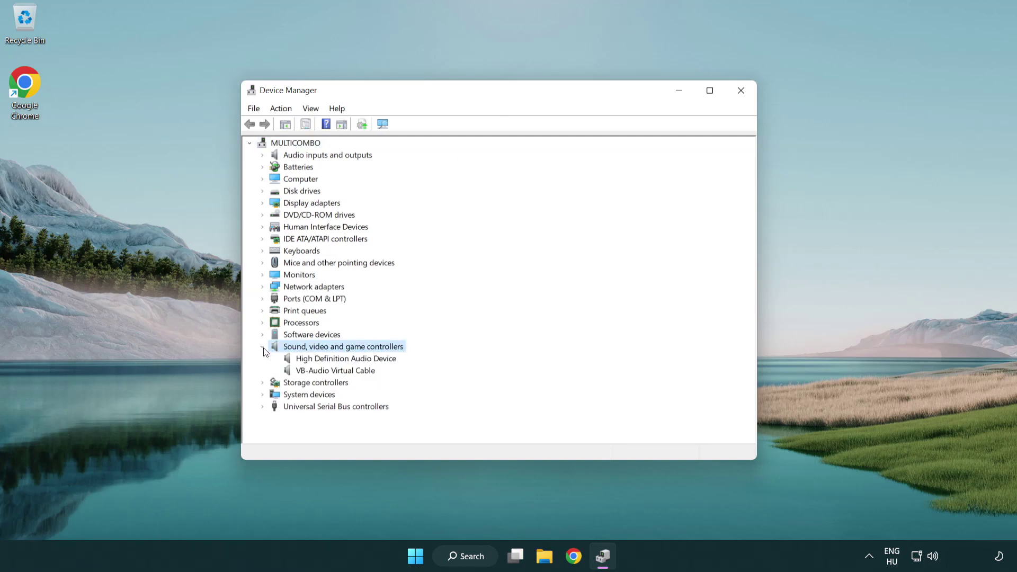
click(315, 360)
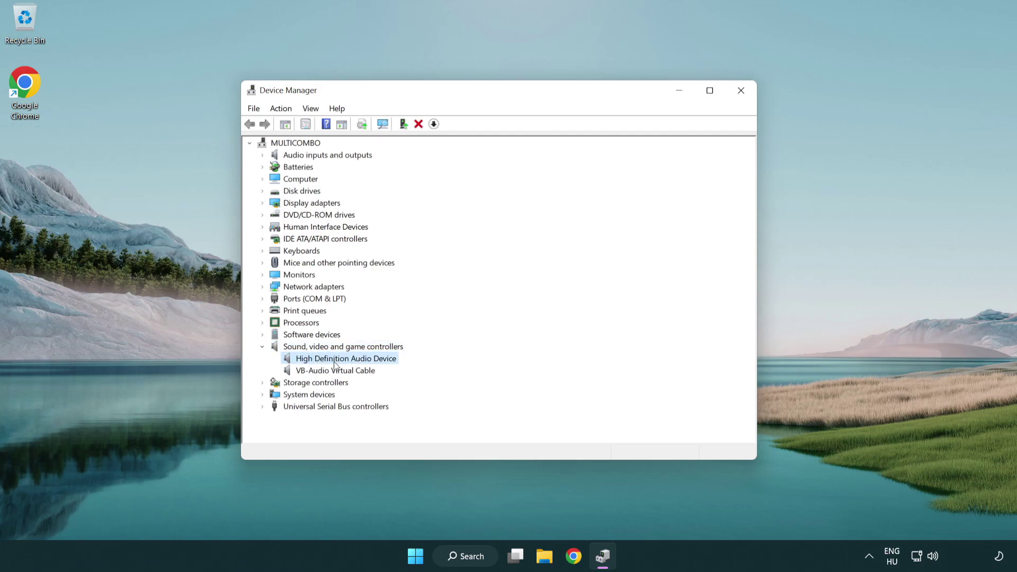
right_click(356, 361)
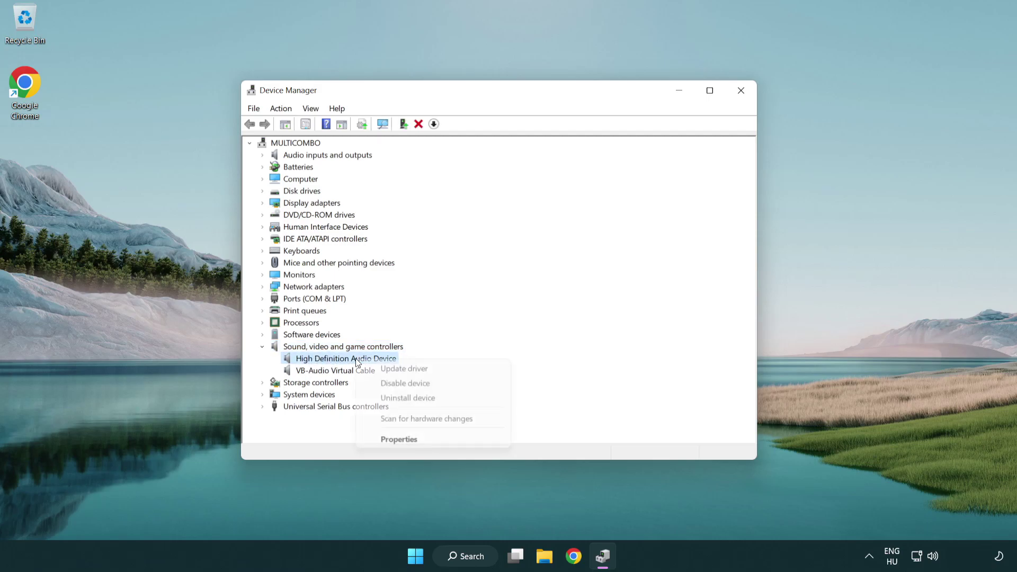
Step: Reinstall the High Definition Audio Device driver from the list of drivers on this computer, accepting the warning
click(439, 369)
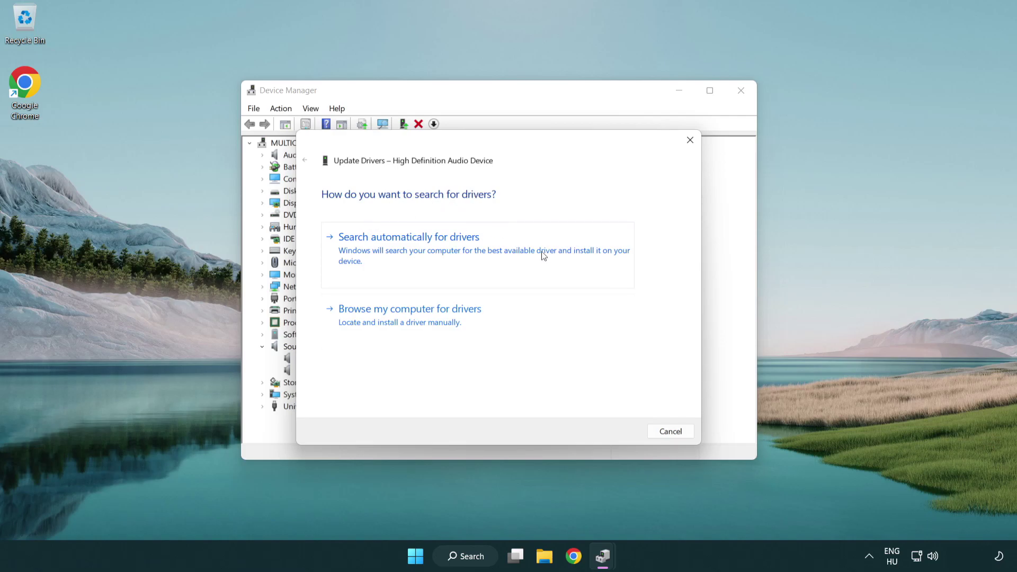
click(412, 332)
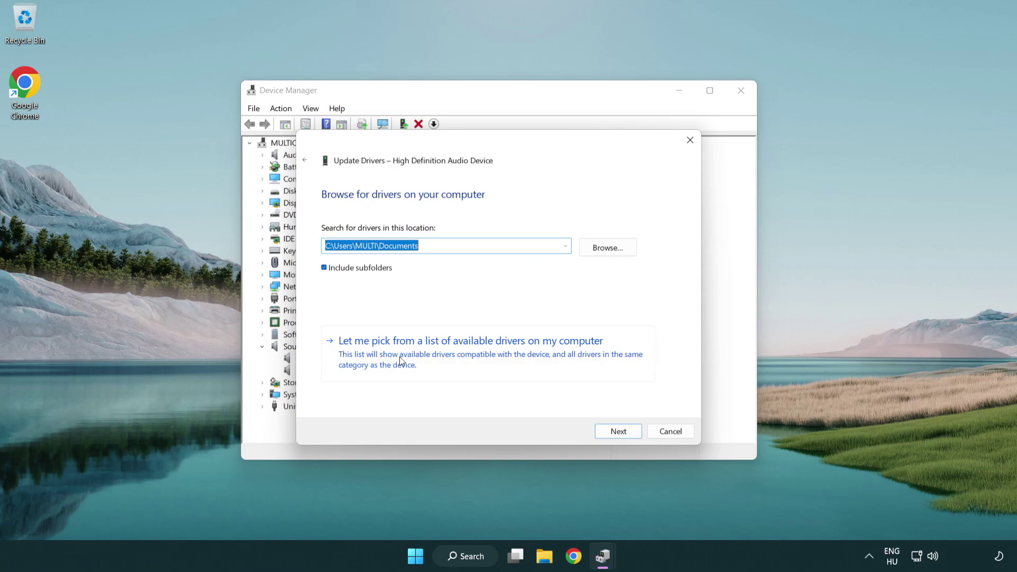
click(490, 361)
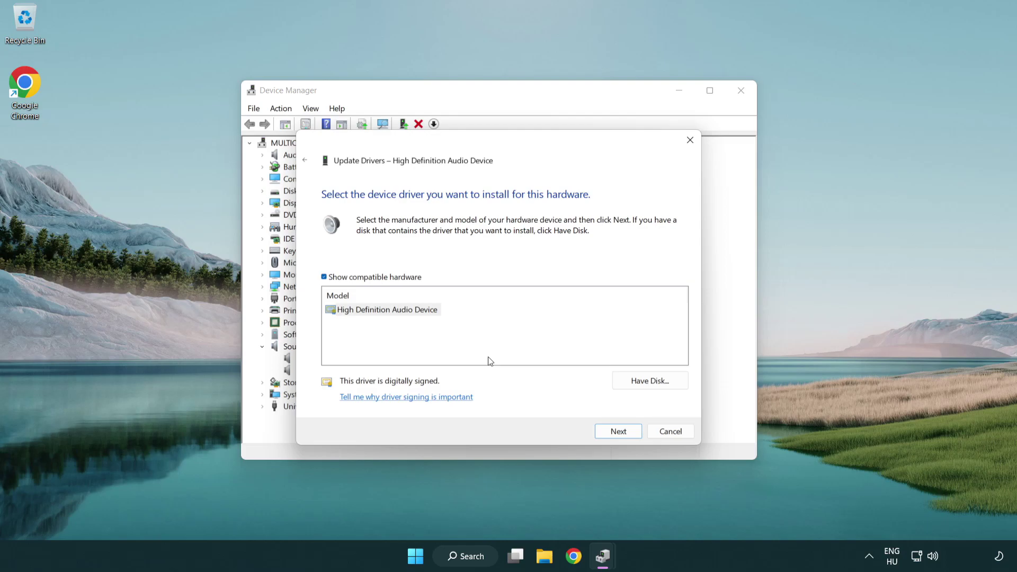
click(325, 311)
click(324, 311)
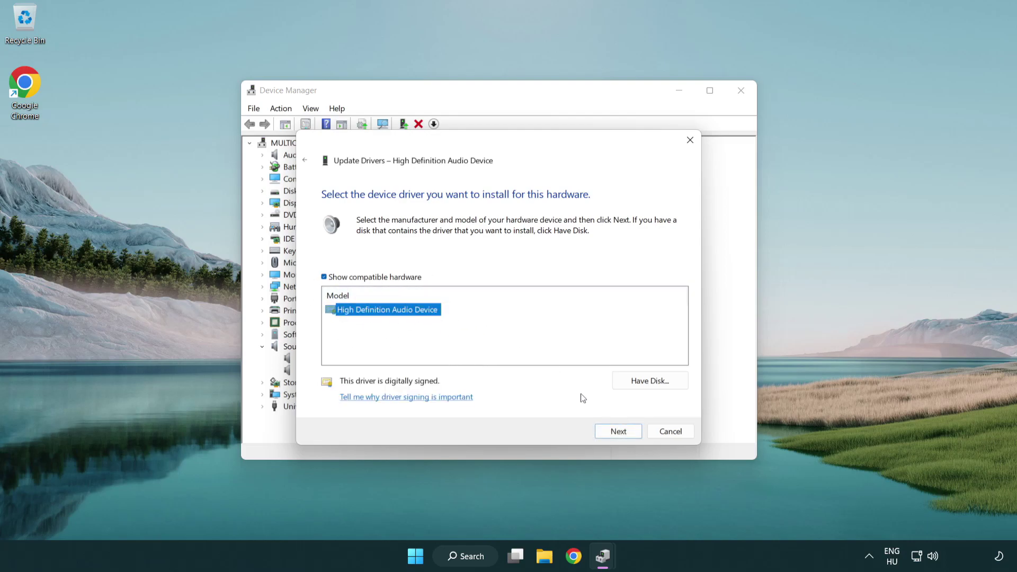
click(630, 436)
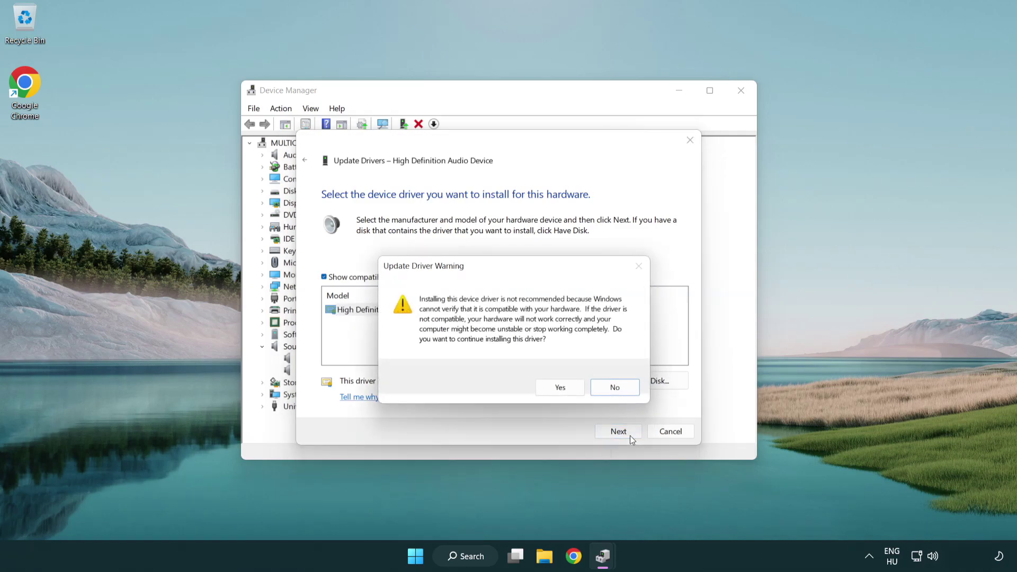
click(557, 389)
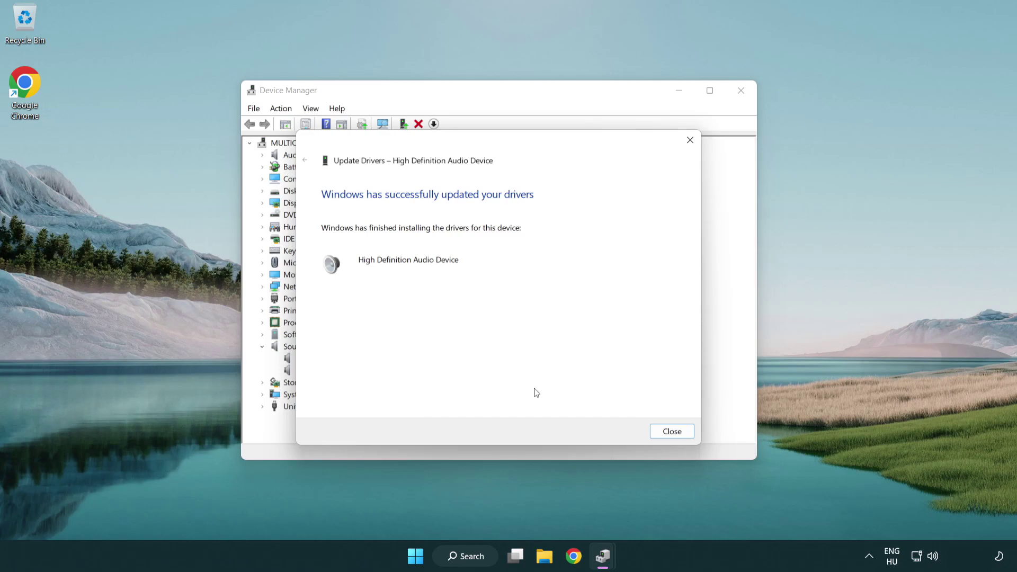
Step: Close the driver wizard and Device Manager, then bring up the Start menu's power options to restart
click(672, 434)
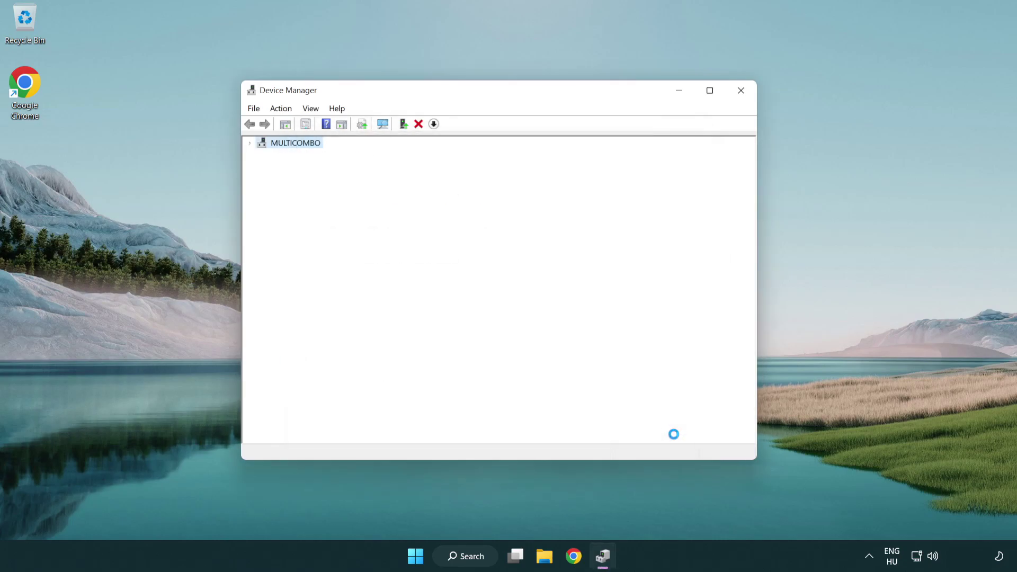
click(742, 92)
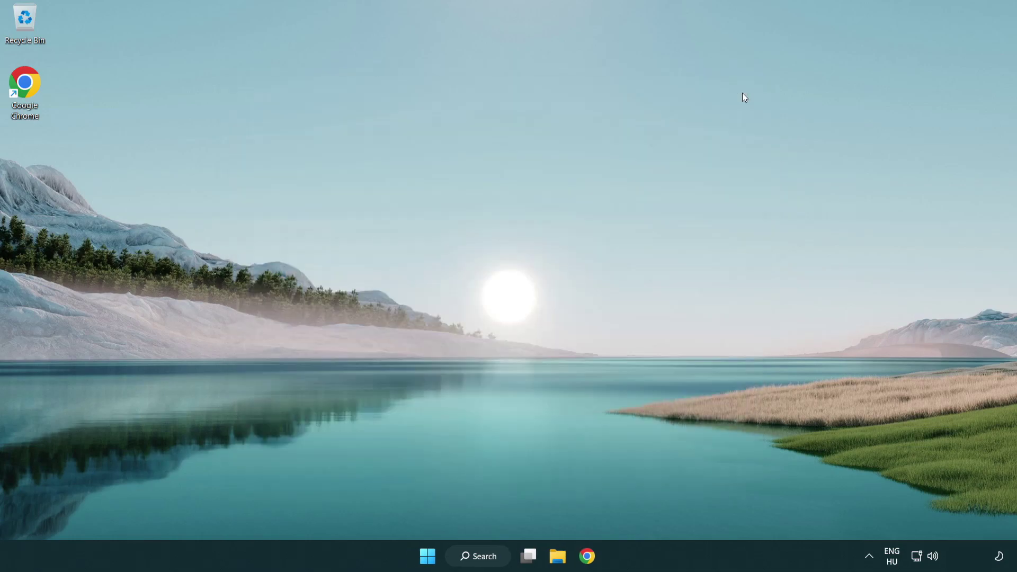
click(430, 556)
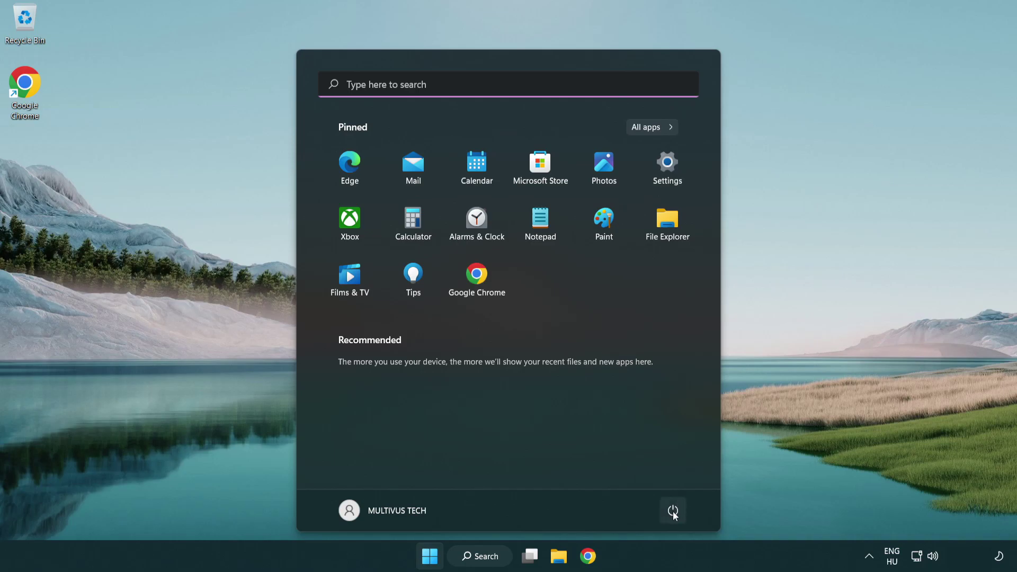
click(673, 510)
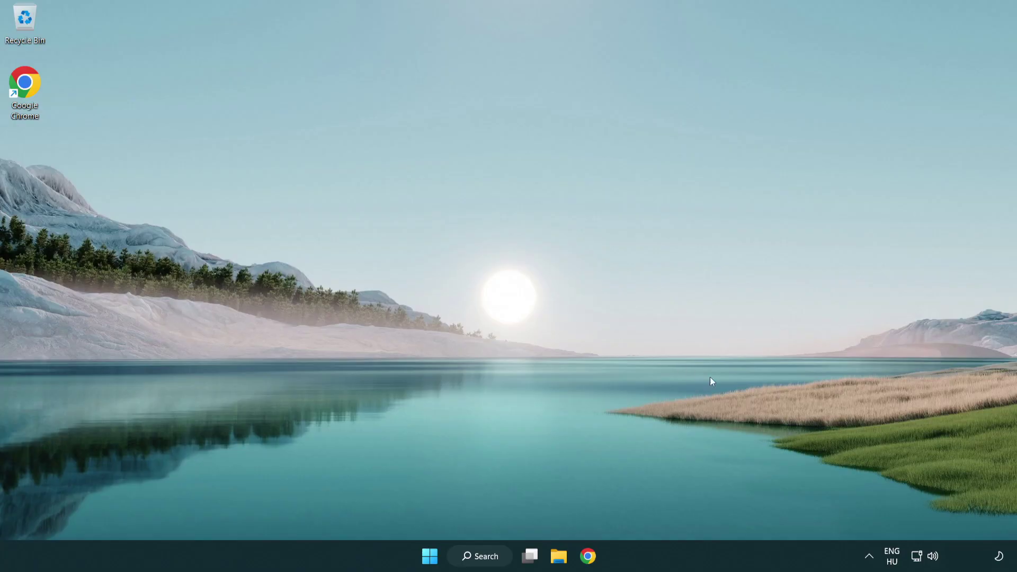
Step: Launch Troubleshoot sound problems from the taskbar speaker icon's right-click menu
right_click(934, 558)
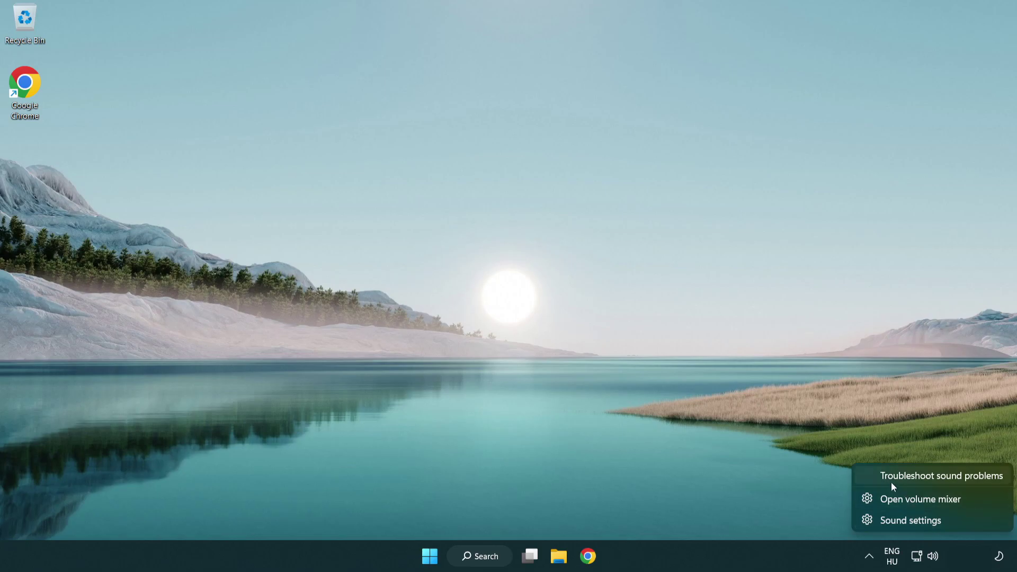
click(930, 478)
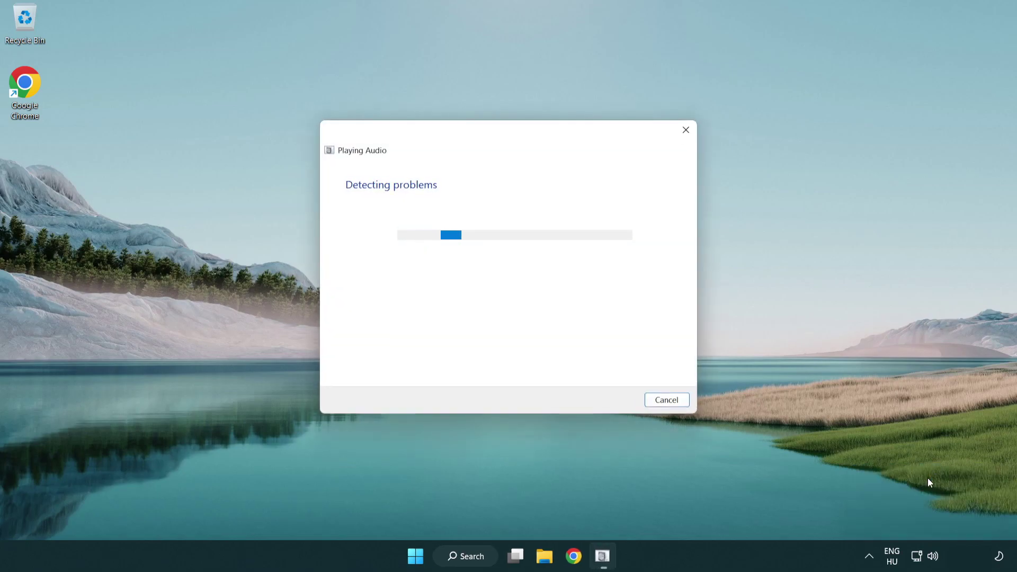